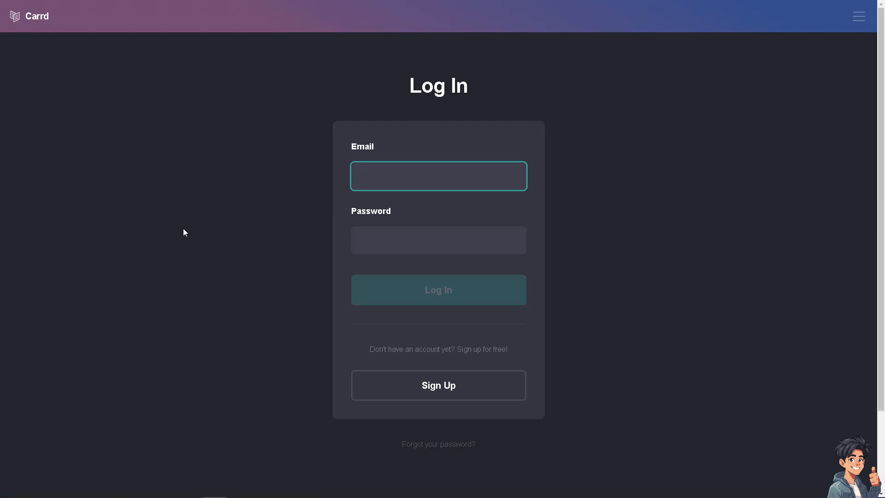
Open the account sign-up form and look over its fields and terms agreement.
left_click(418, 388)
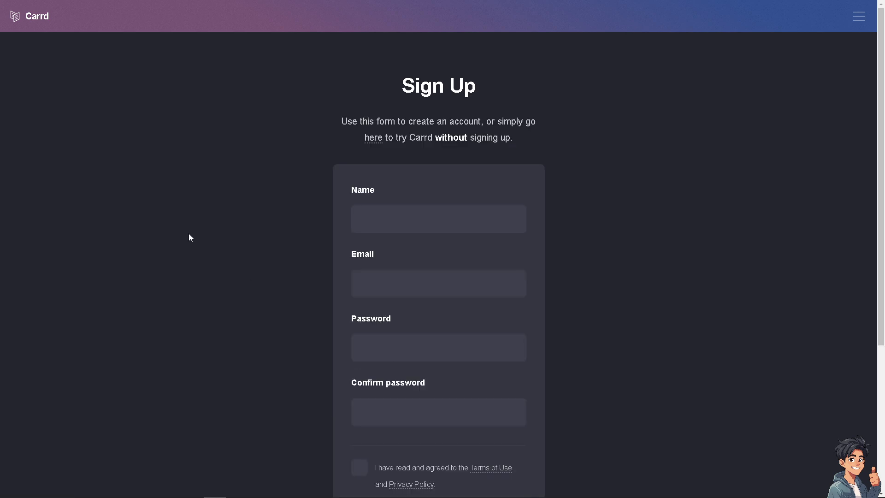
scroll(189, 234, "down", 1)
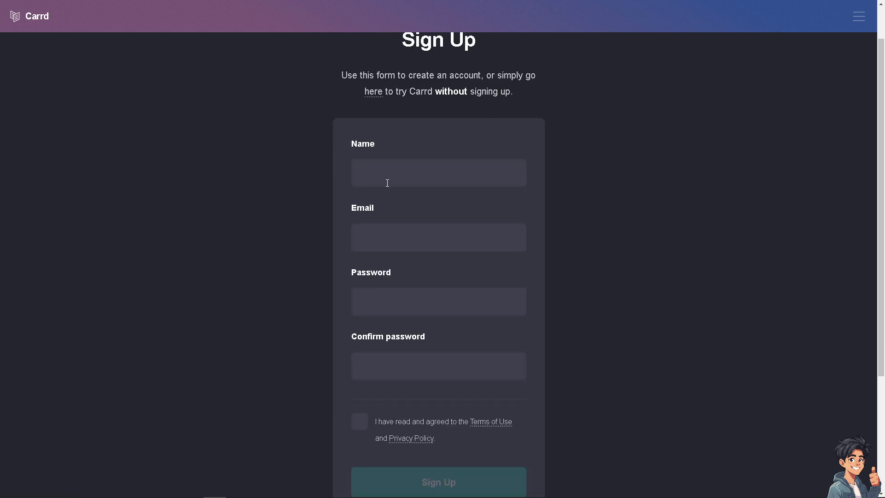
left_click(359, 421)
scroll(349, 413, "down", 1)
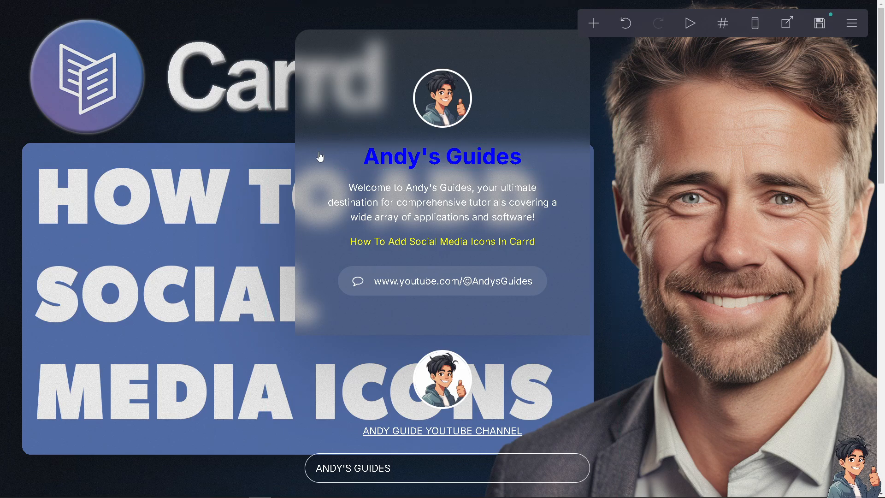
Add an Icons element to the page and expand the settings of its Email icon.
left_click(593, 29)
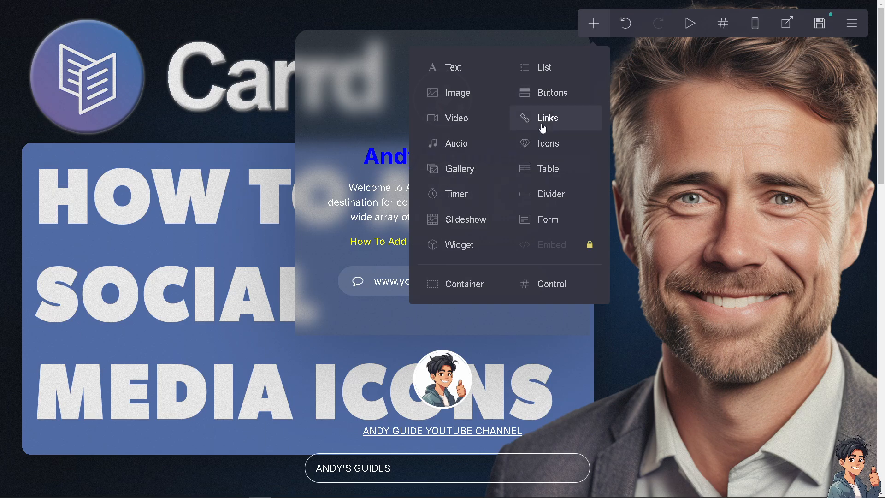
left_click(537, 148)
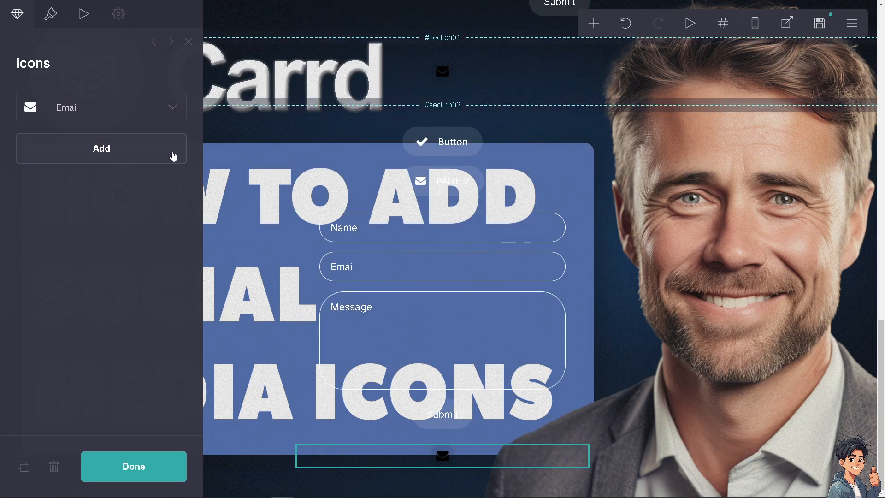
left_click(175, 114)
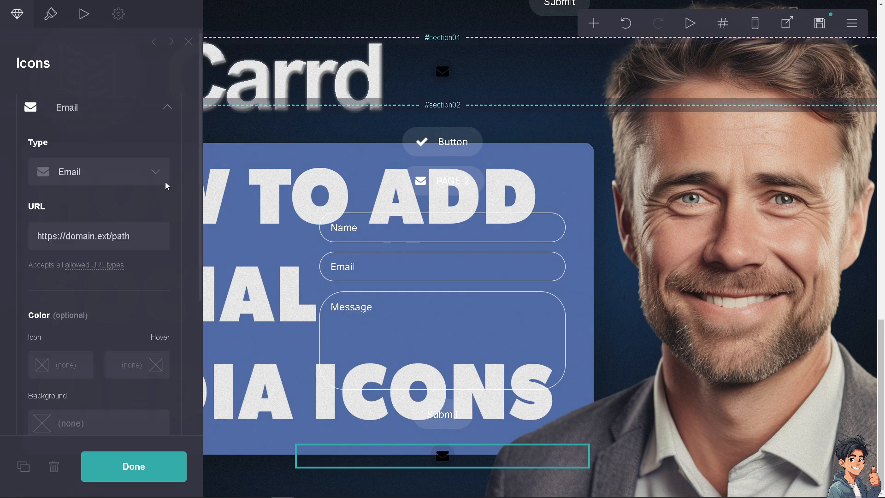
scroll(166, 185, "down", 2)
scroll(155, 189, "down", 2)
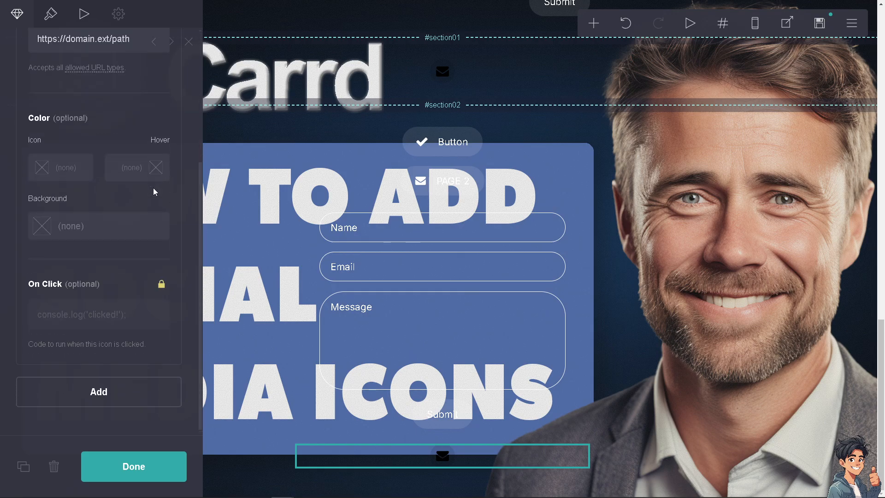
scroll(154, 194, "up", 4)
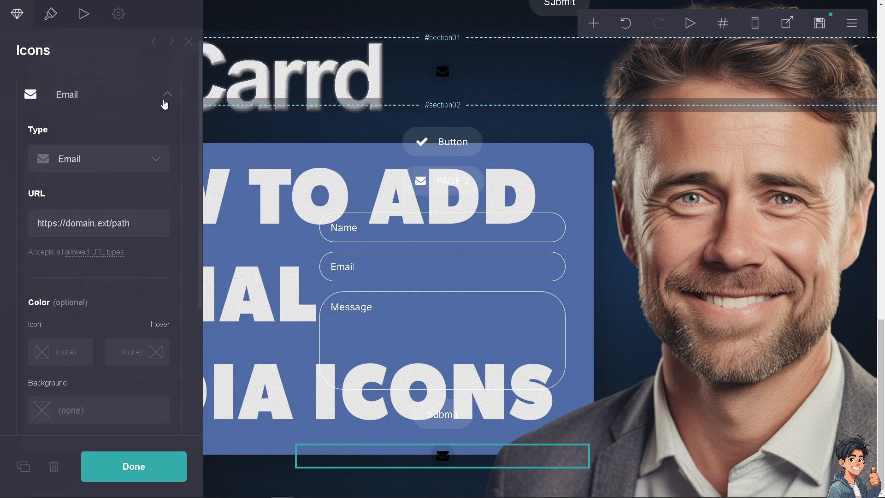
left_click(166, 98)
left_click(171, 109)
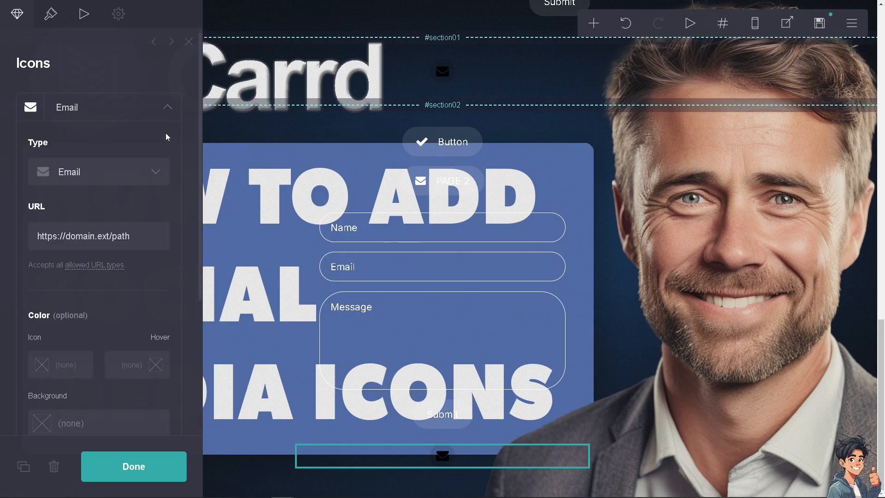
Browse the available icon types and select Email as the icon's type.
left_click(157, 174)
left_click(157, 174)
left_click(157, 174)
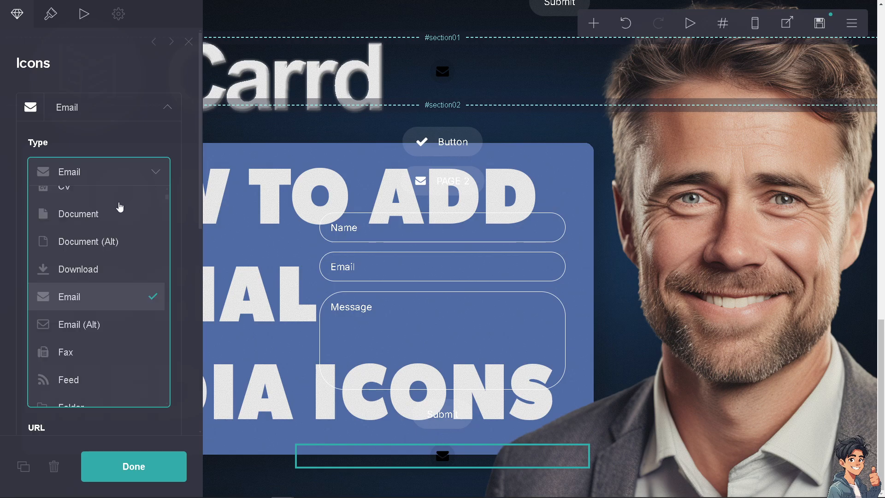
scroll(119, 207, "up", 10)
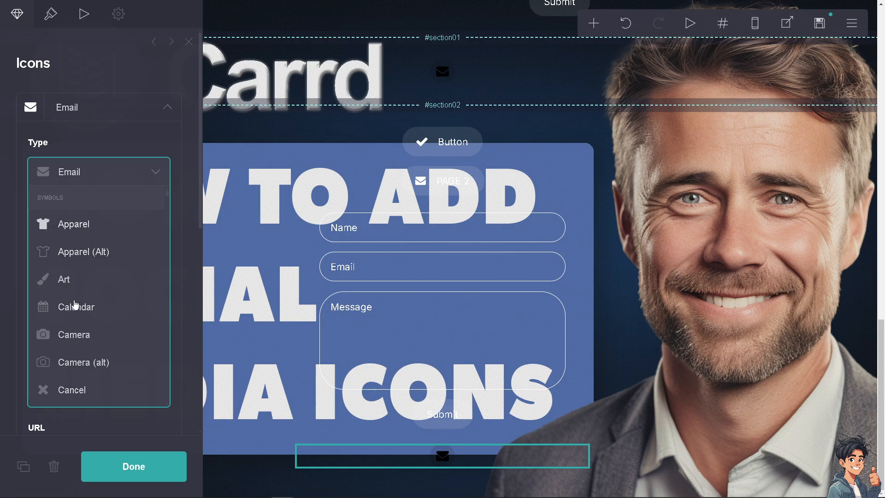
scroll(60, 312, "down", 5)
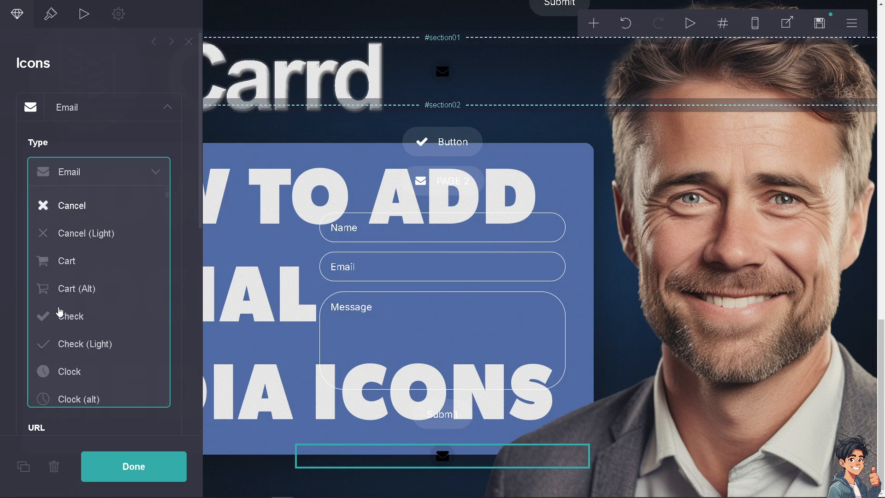
scroll(59, 311, "down", 6)
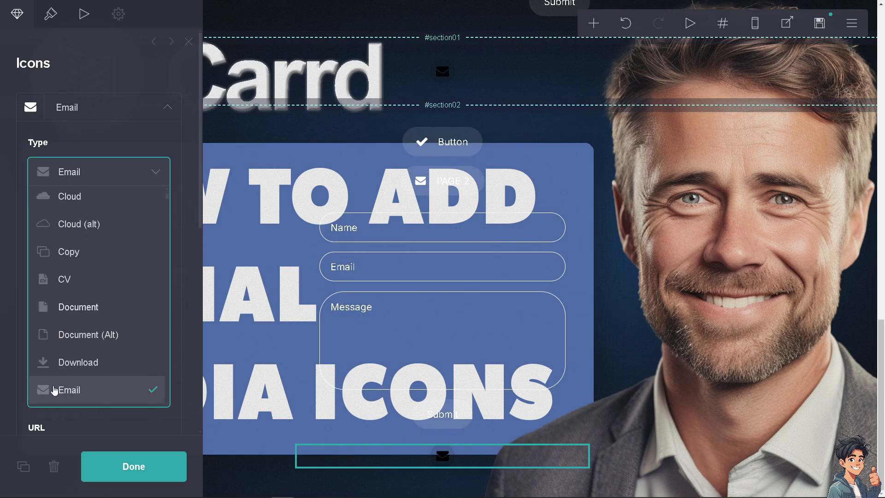
left_click(55, 390)
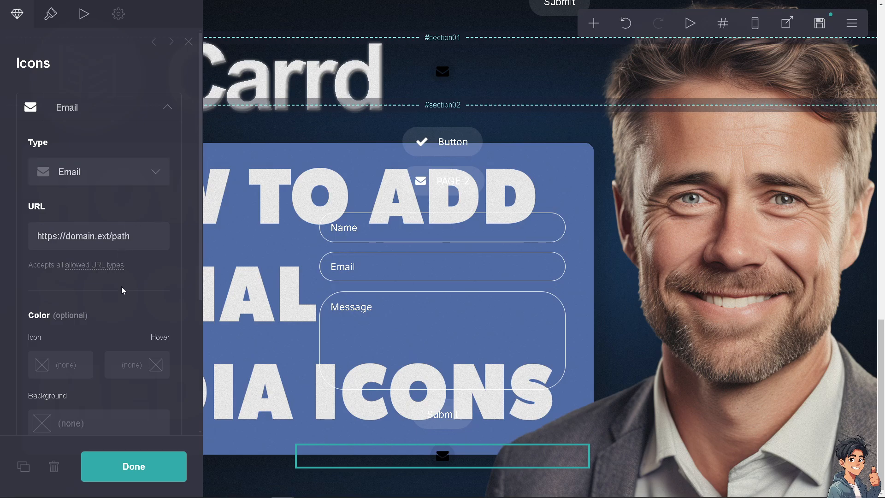
Set the Email icon's background color to yellow-green #CCFF00.
scroll(123, 290, "down", 1)
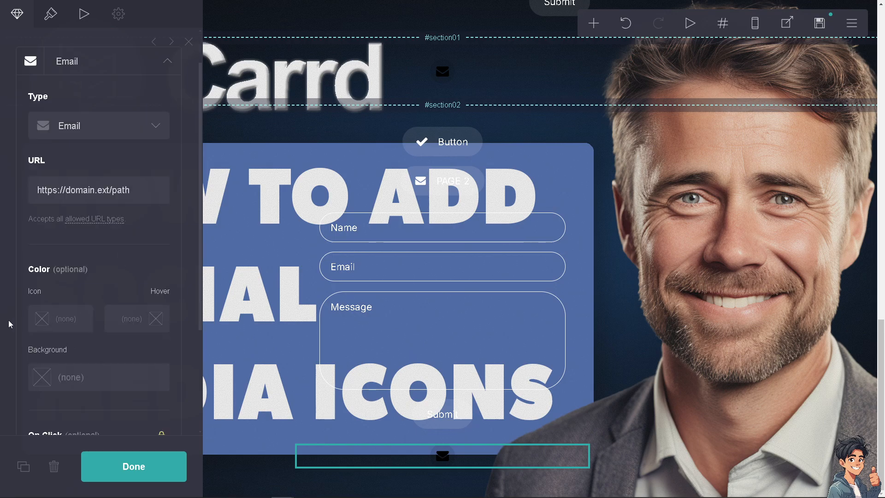
left_click(71, 375)
scroll(74, 357, "down", 2)
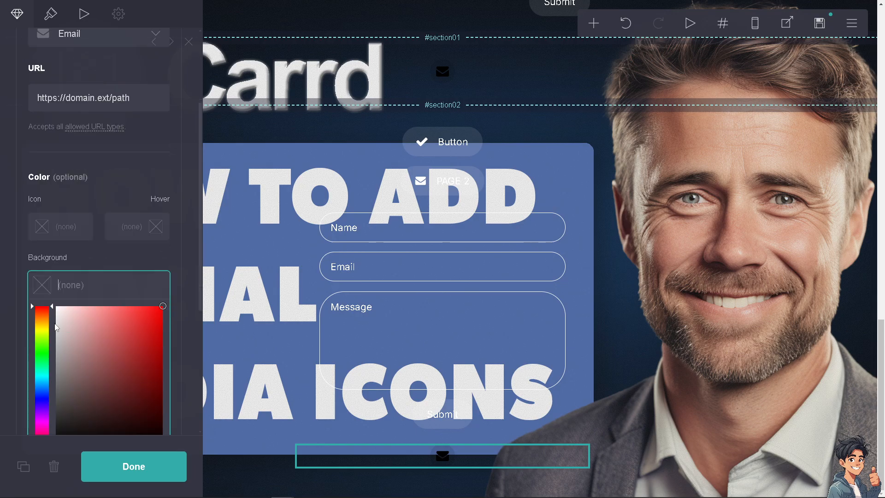
left_click_drag(42, 353, 41, 333)
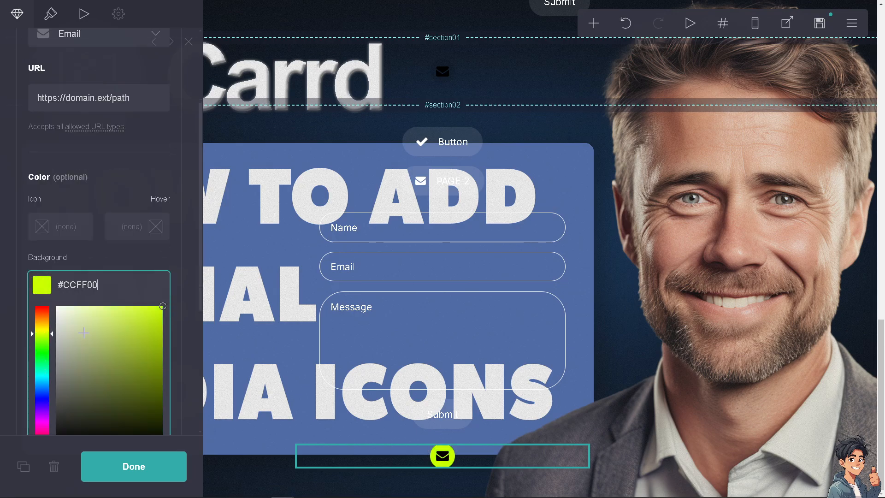
left_click(107, 260)
Set the Email icon's own color to red, about #FC0000.
left_click(54, 232)
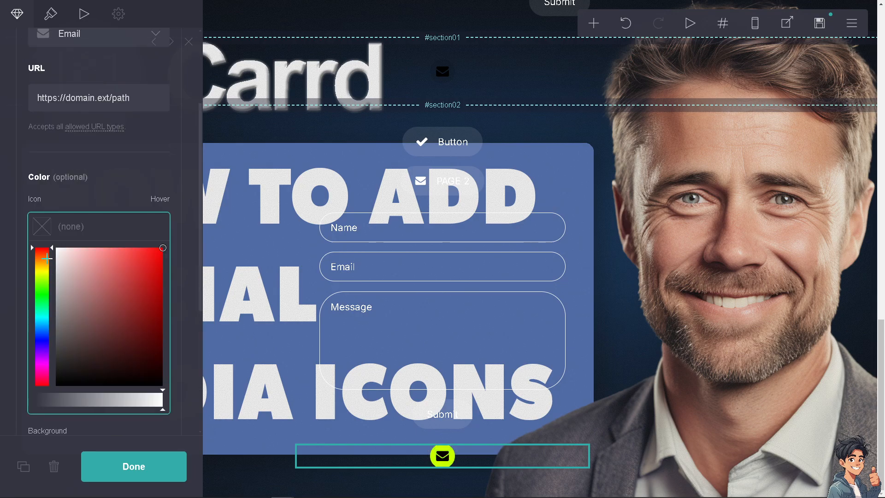
left_click_drag(46, 259, 59, 248)
left_click_drag(155, 249, 179, 249)
left_click(154, 187)
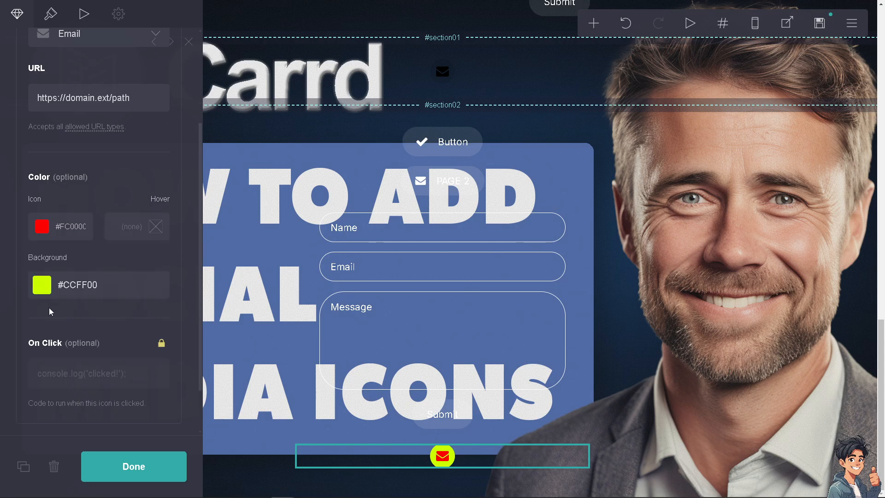
Check what the icon's locked On Click option requires and dismiss the upgrade offer.
scroll(90, 332, "down", 1)
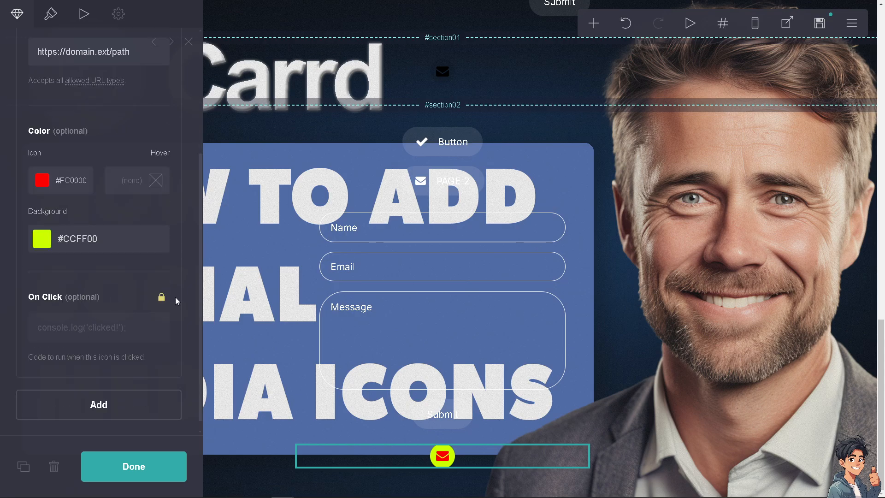
left_click(163, 298)
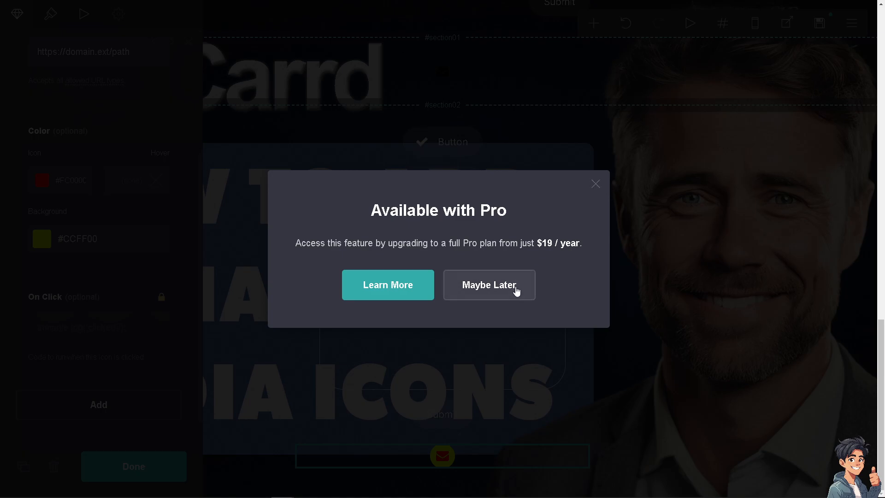
left_click(516, 291)
Add a second Email icon to the Icons element, look through its settings and delete it.
scroll(110, 290, "down", 1)
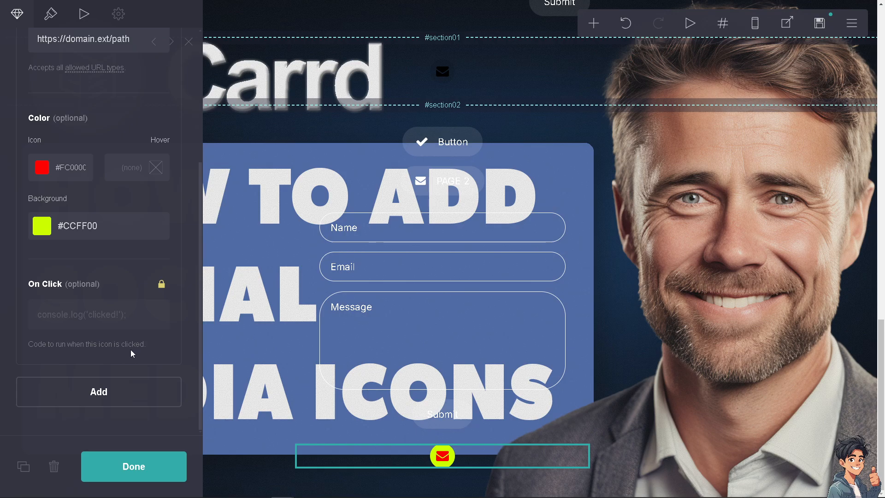
left_click(134, 395)
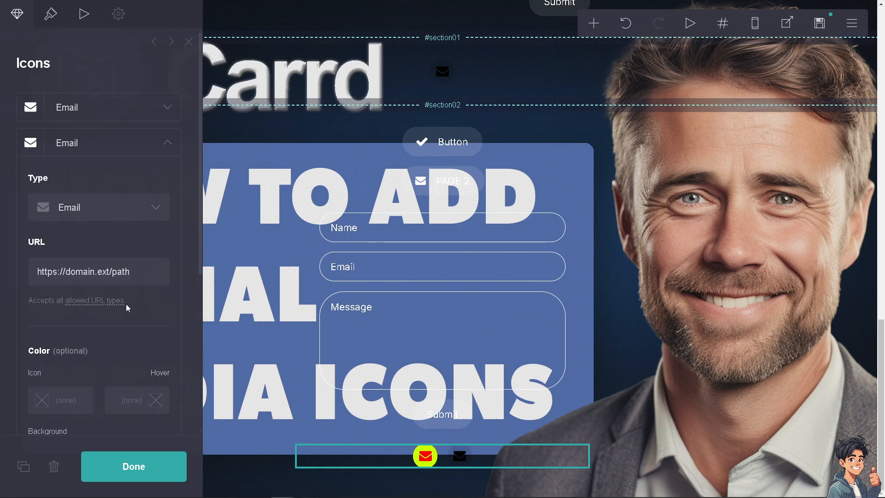
scroll(81, 282, "down", 2)
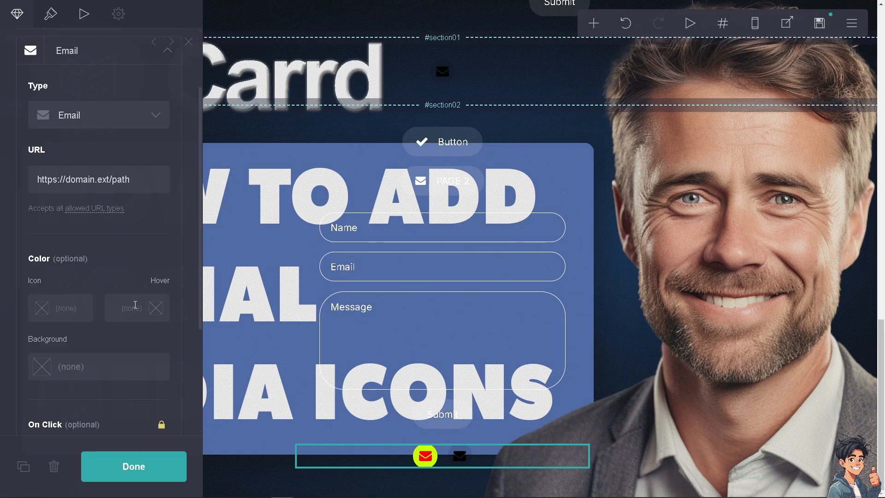
scroll(135, 308, "down", 3)
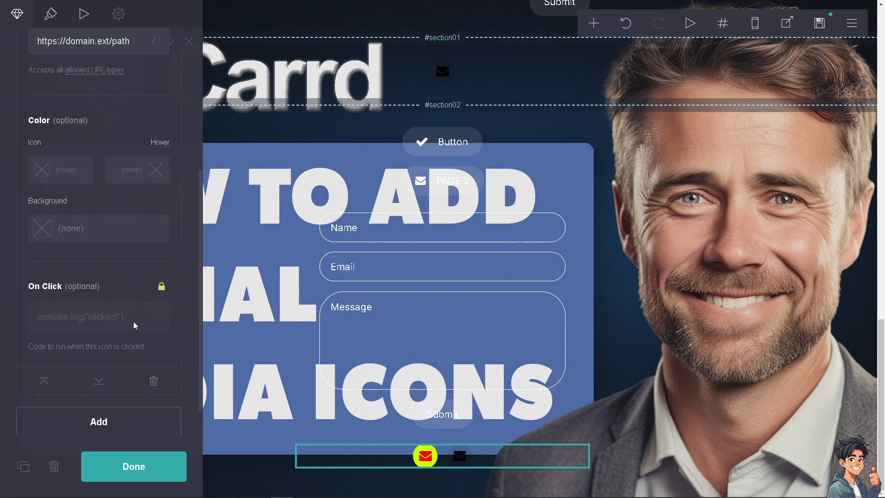
scroll(135, 324, "down", 1)
left_click(154, 351)
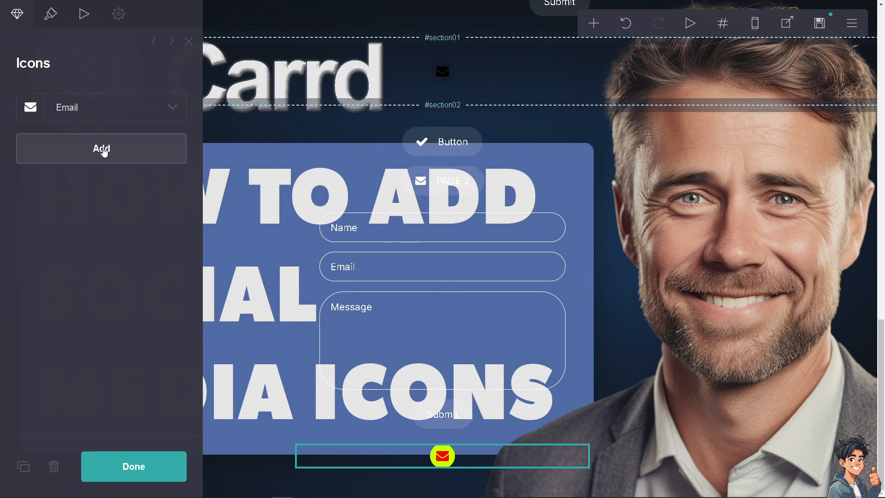
Add two more Email icons to the Icons element beside the red one.
left_click(102, 150)
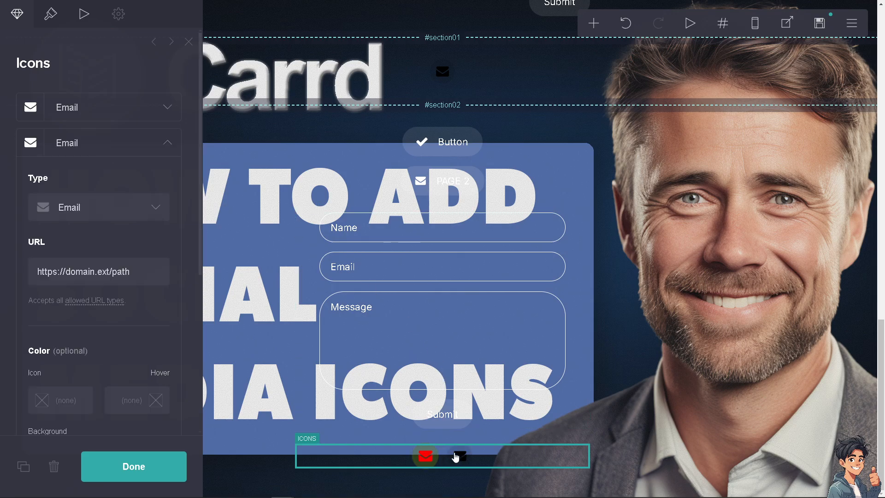
scroll(110, 384, "down", 1)
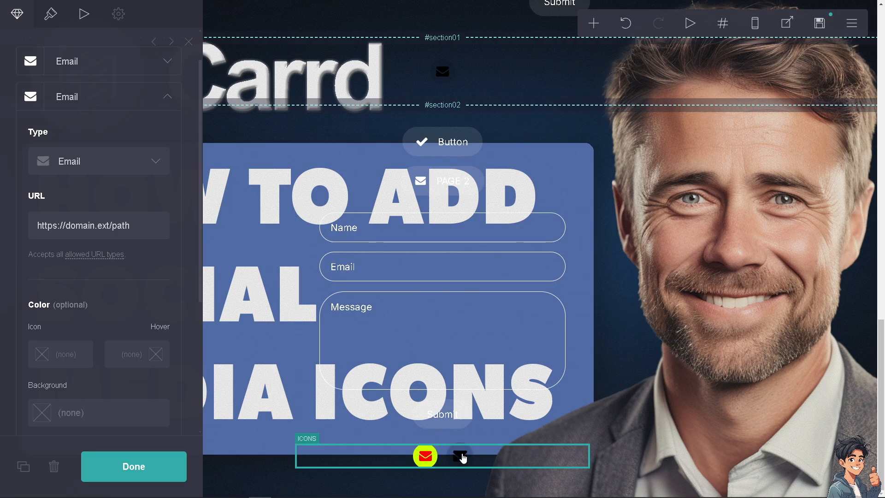
left_click(462, 456)
left_click(425, 456)
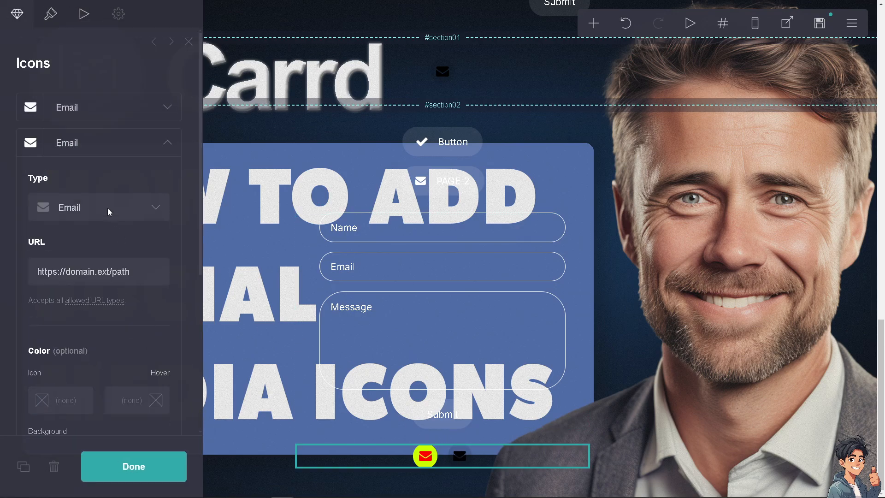
scroll(95, 166, "down", 5)
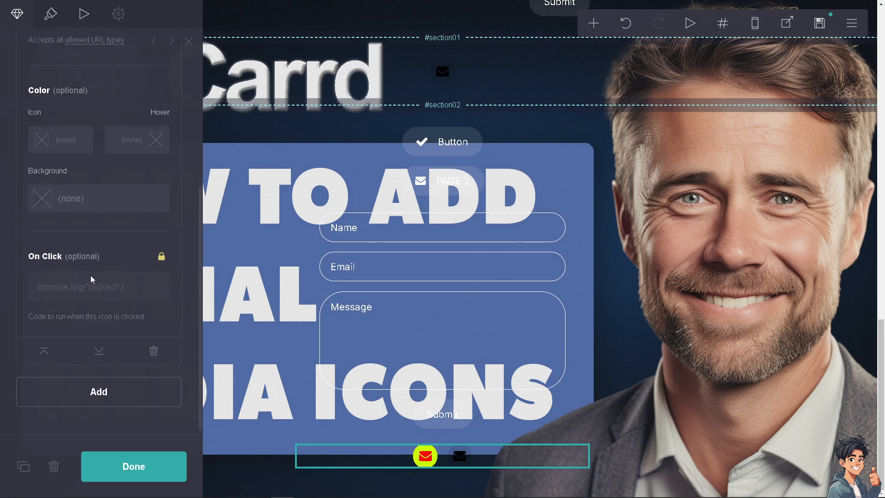
left_click(81, 386)
Change the type of the red Email icon, first in the Icons element, to Mobile and close the element's settings.
left_click(168, 107)
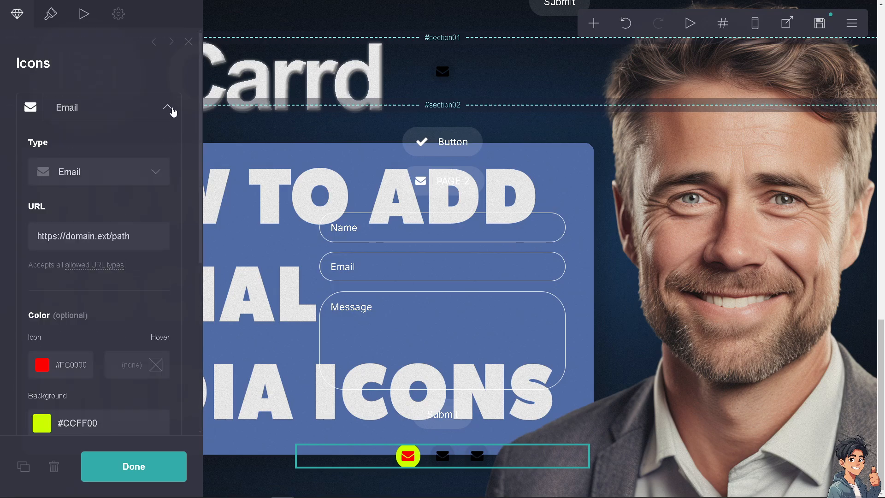
left_click(156, 176)
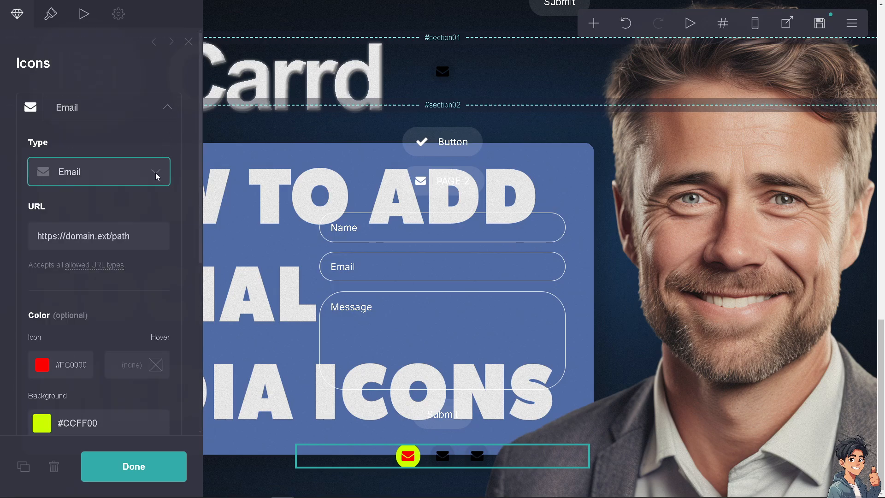
scroll(119, 213, "down", 3)
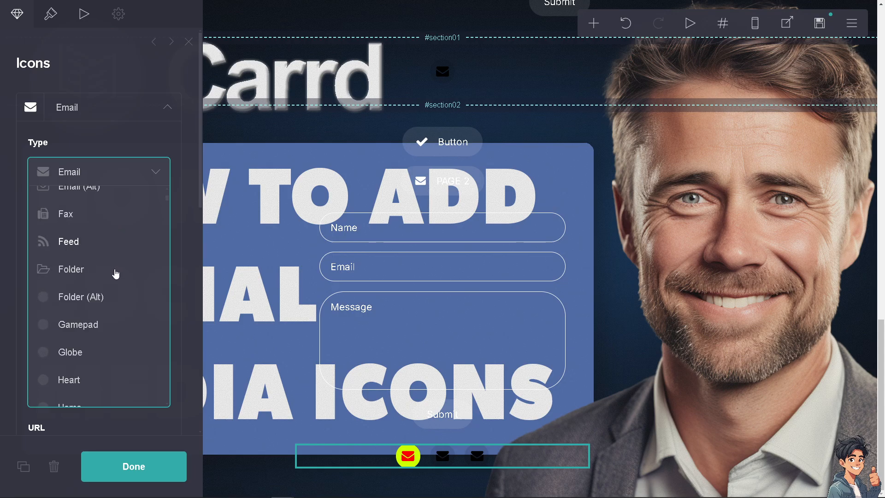
scroll(102, 244, "down", 10)
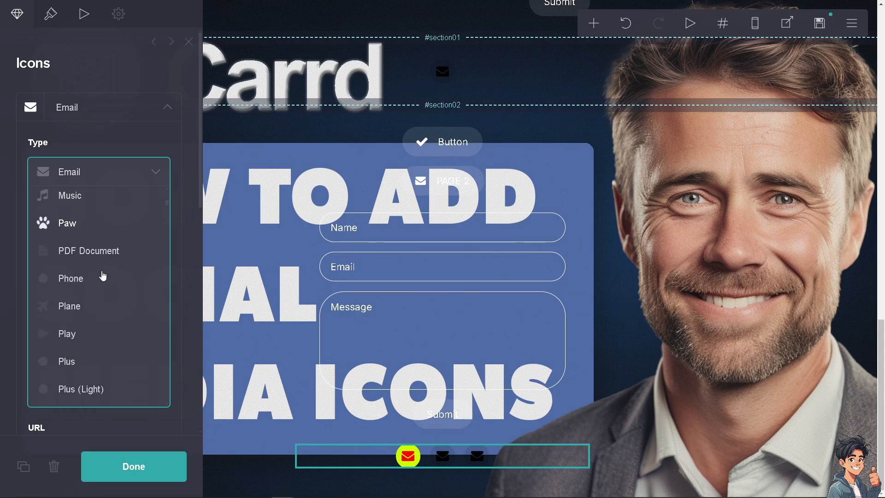
scroll(101, 272, "up", 12)
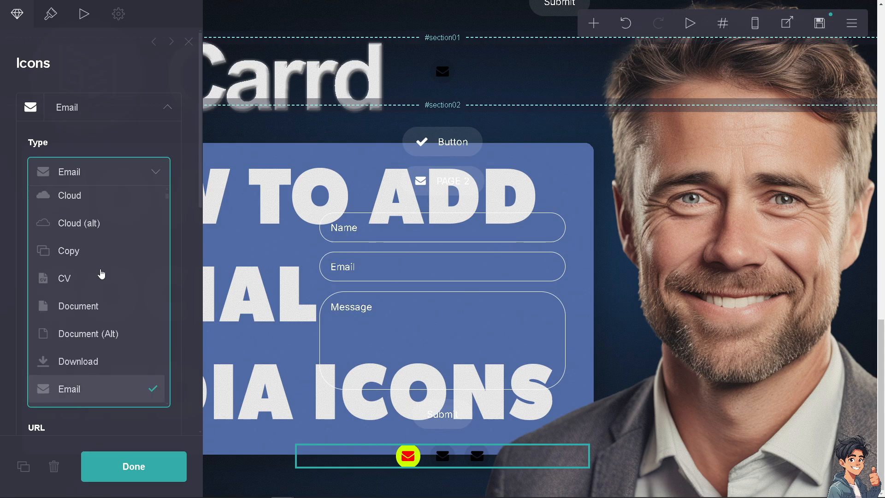
scroll(99, 272, "up", 3)
scroll(101, 272, "down", 8)
scroll(80, 324, "down", 2)
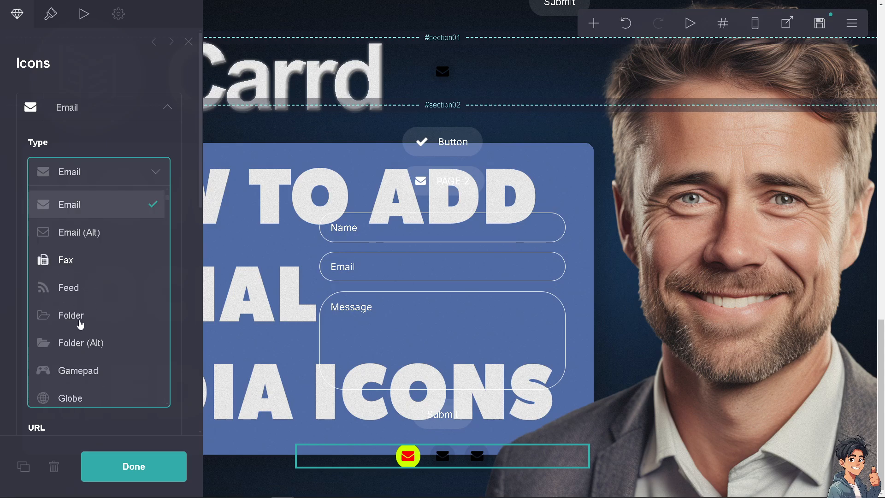
scroll(82, 325, "down", 2)
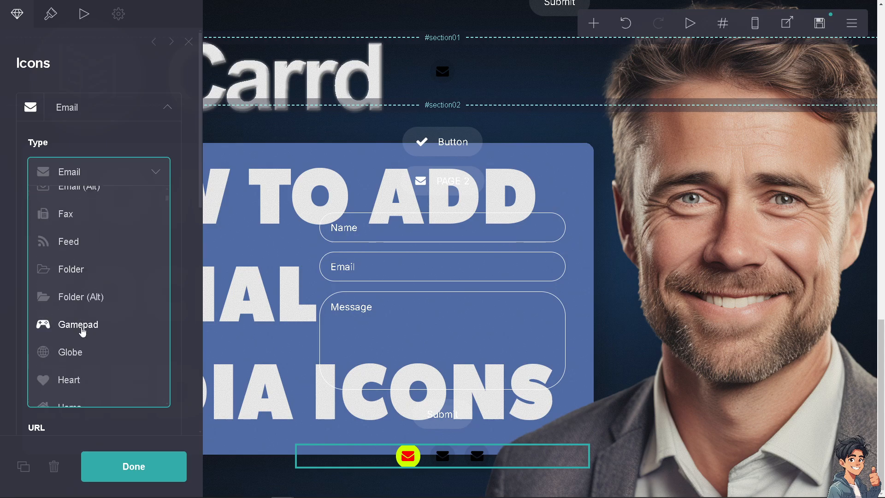
scroll(81, 330, "down", 15)
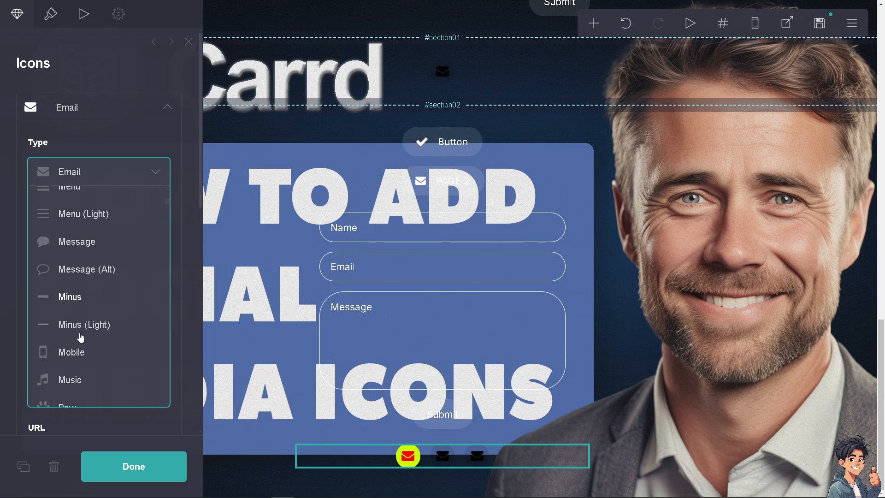
scroll(81, 337, "down", 2)
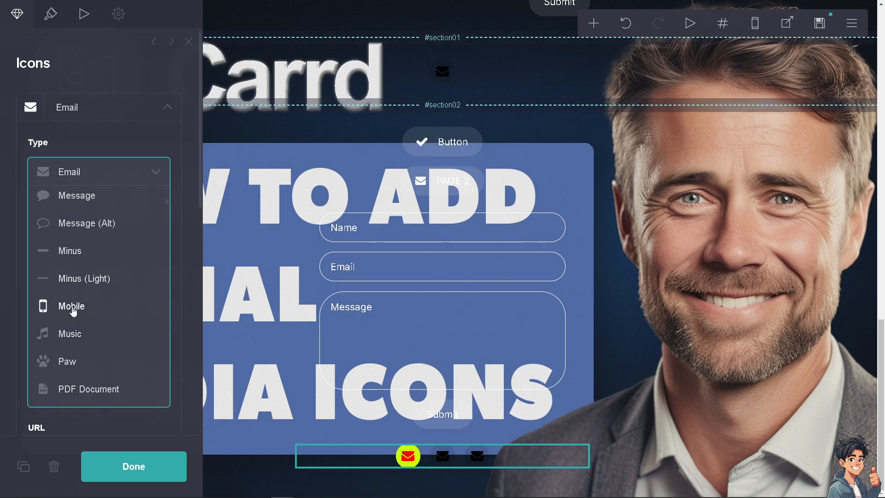
left_click(73, 310)
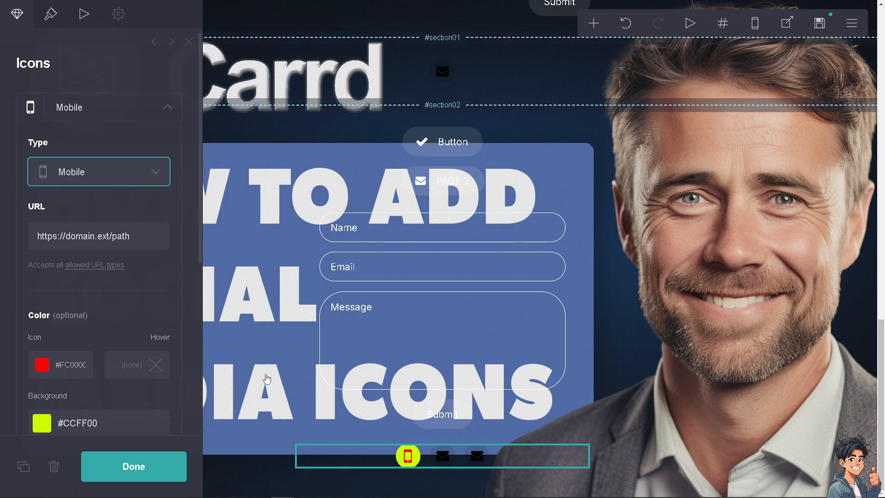
key("Escape")
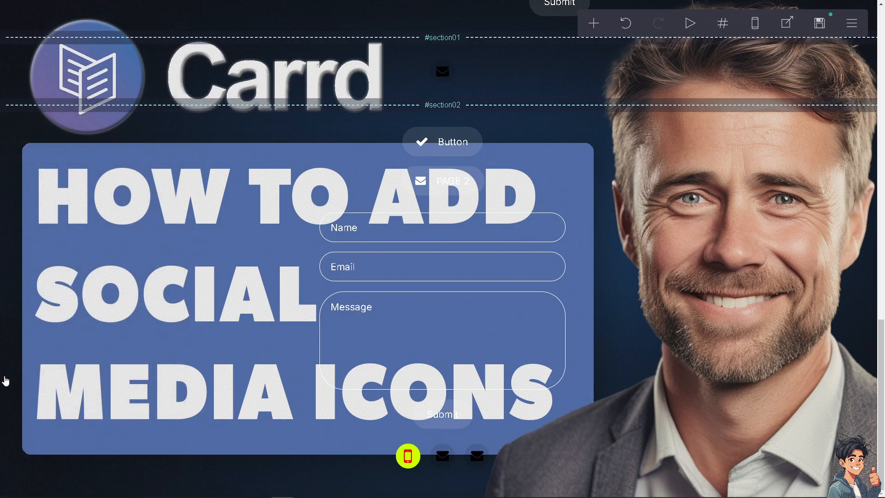
Reopen the Icons element's settings and examine the general, navigation, shape and brand icon types available for the Mobile icon.
left_click(412, 460)
left_click(412, 460)
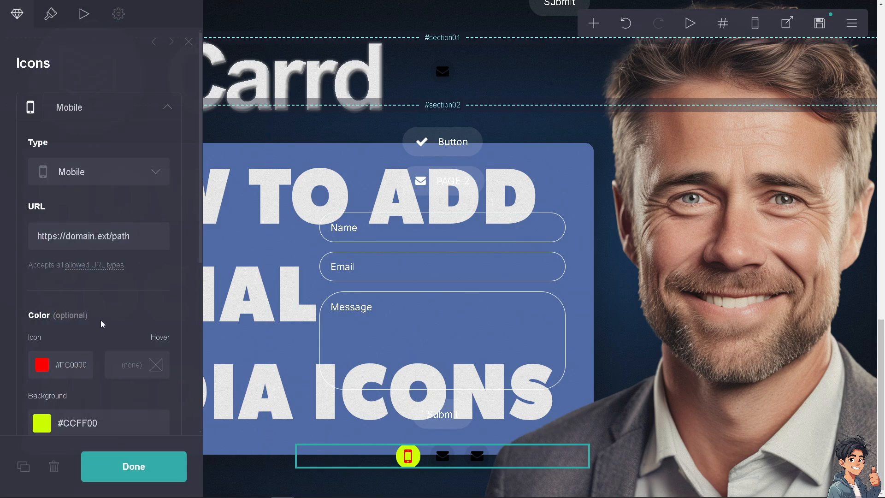
left_click(152, 175)
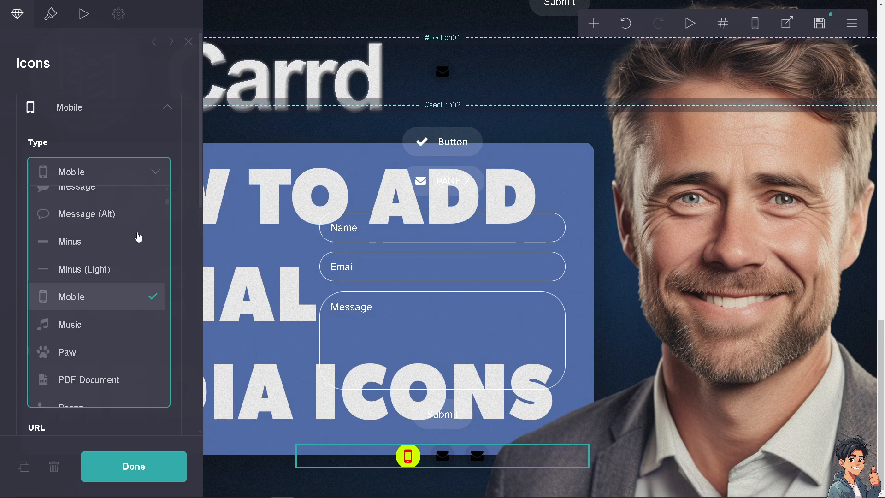
scroll(119, 322, "down", 5)
scroll(113, 306, "down", 5)
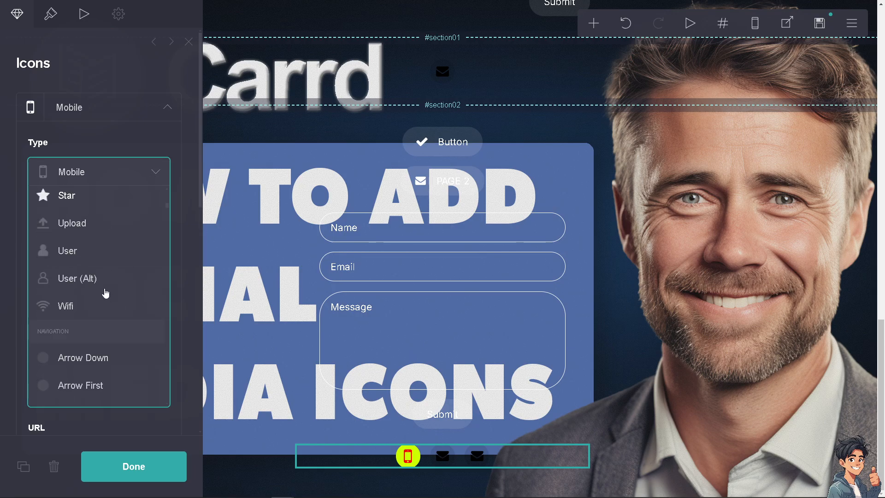
scroll(105, 297, "down", 5)
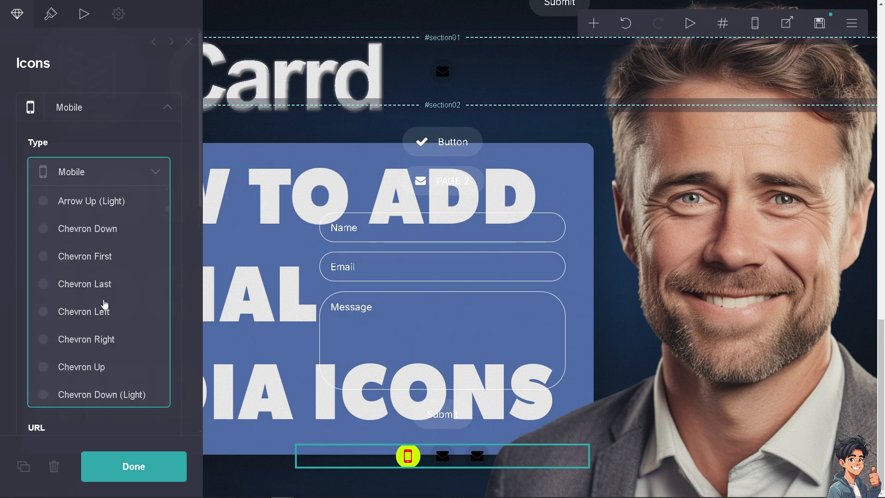
scroll(106, 305, "down", 10)
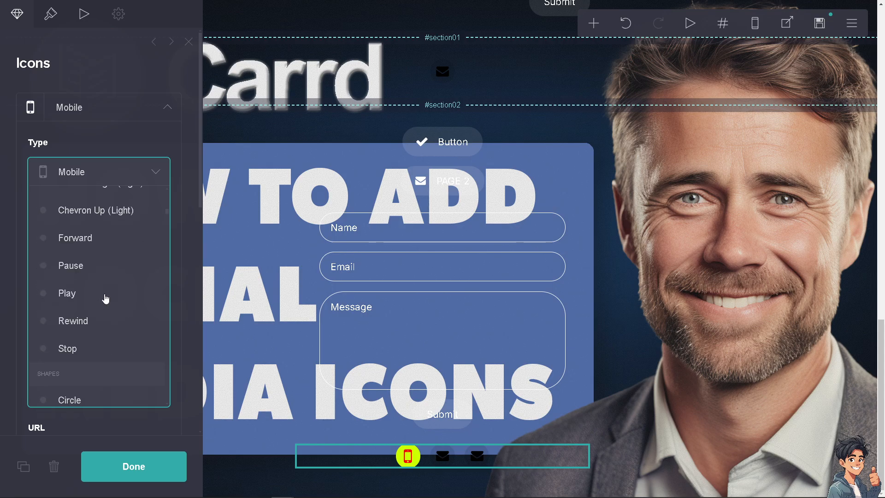
scroll(105, 298, "down", 5)
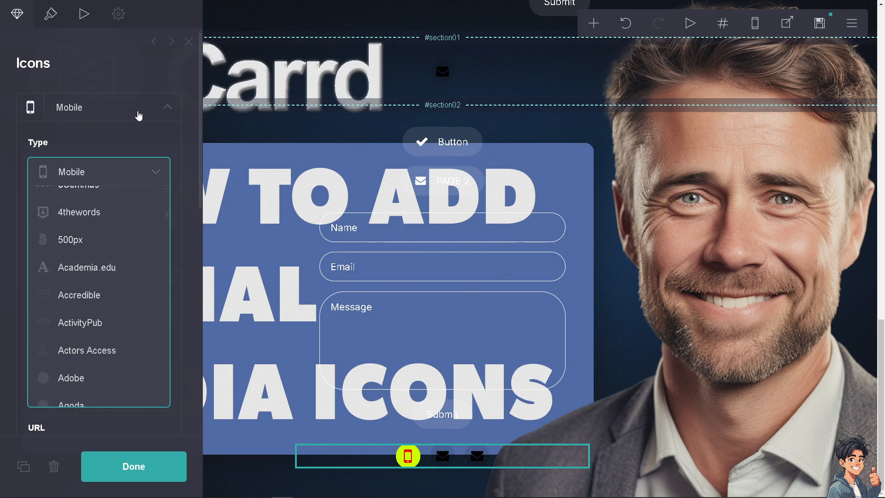
left_click(139, 115)
left_click(141, 119)
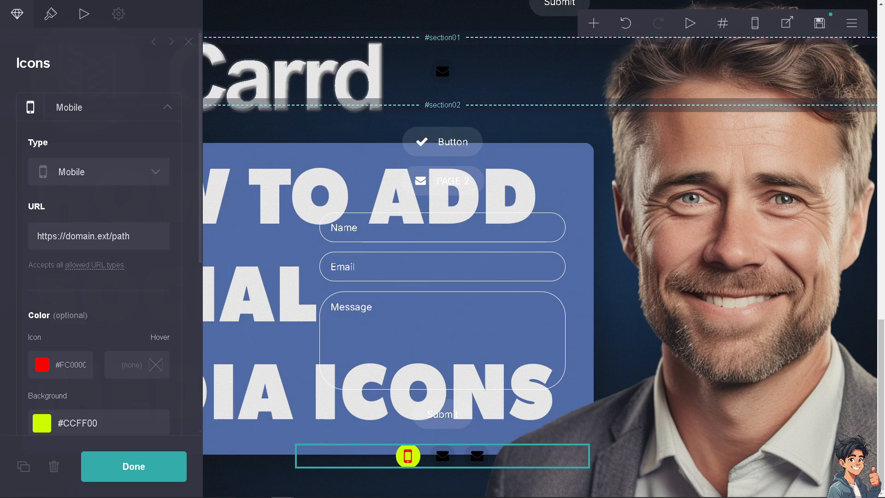
Change the Mobile icon's type to Music.
left_click(151, 177)
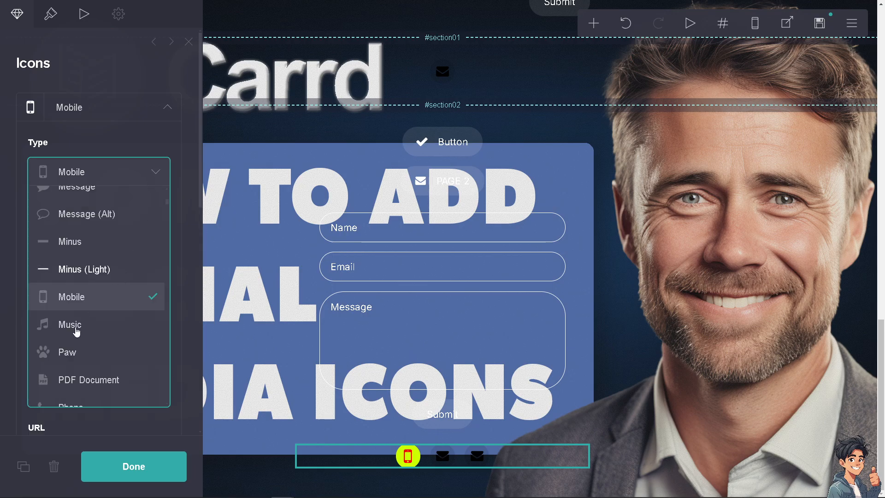
left_click(76, 329)
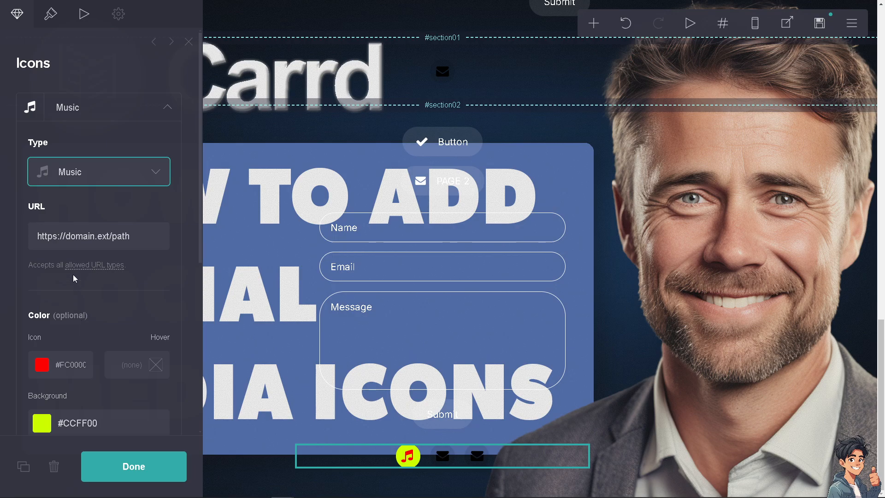
Look through the available icon types and change the Music icon's type to Lock.
left_click(156, 175)
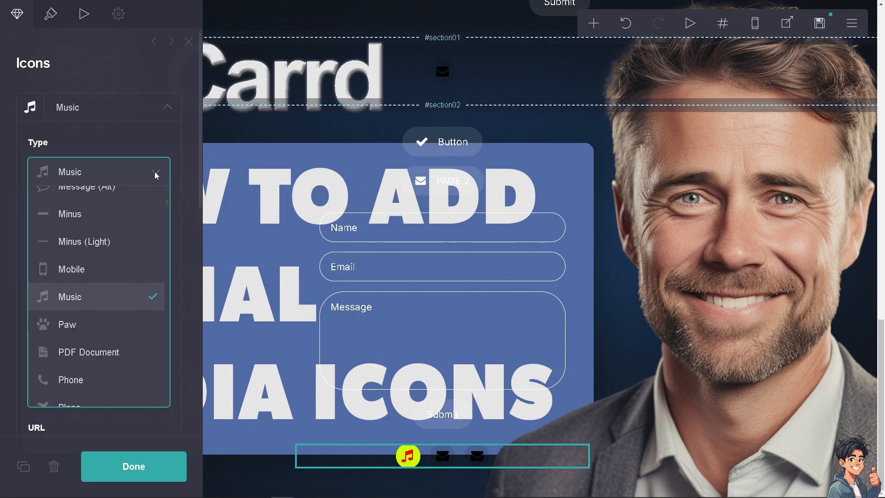
scroll(115, 310, "down", 6)
scroll(109, 359, "down", 15)
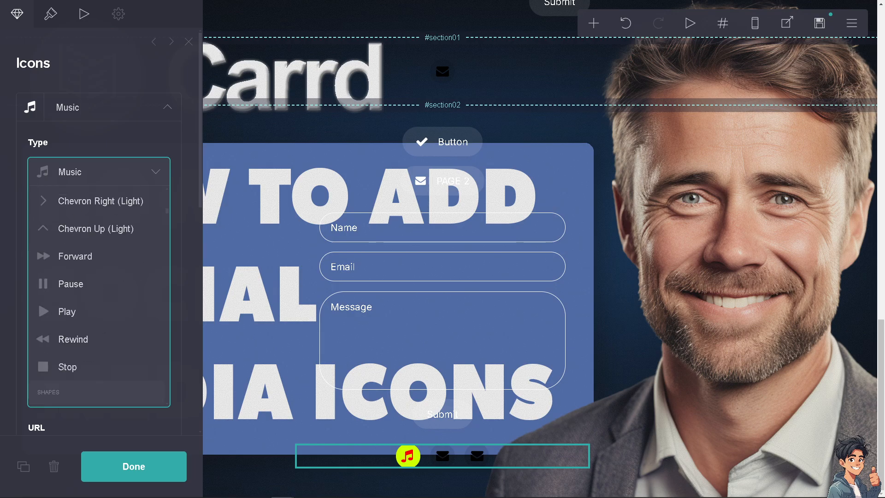
scroll(104, 262, "down", 3)
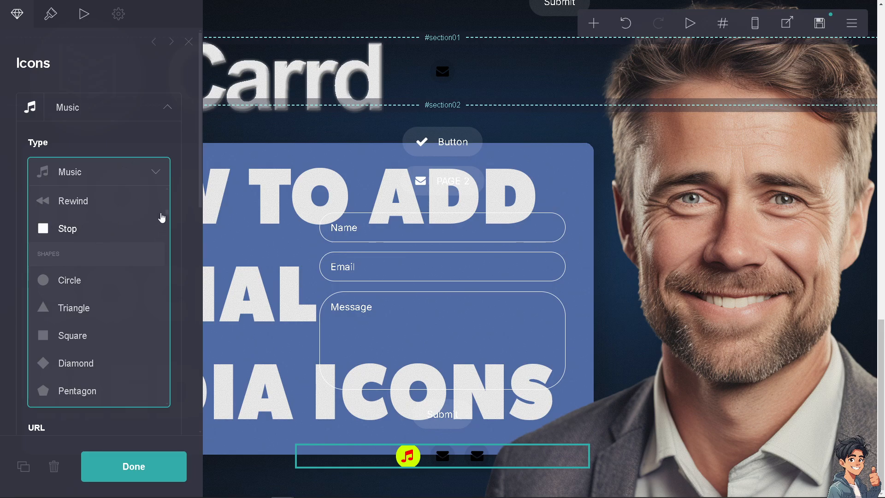
left_click_drag(167, 213, 168, 186)
scroll(69, 258, "down", 2)
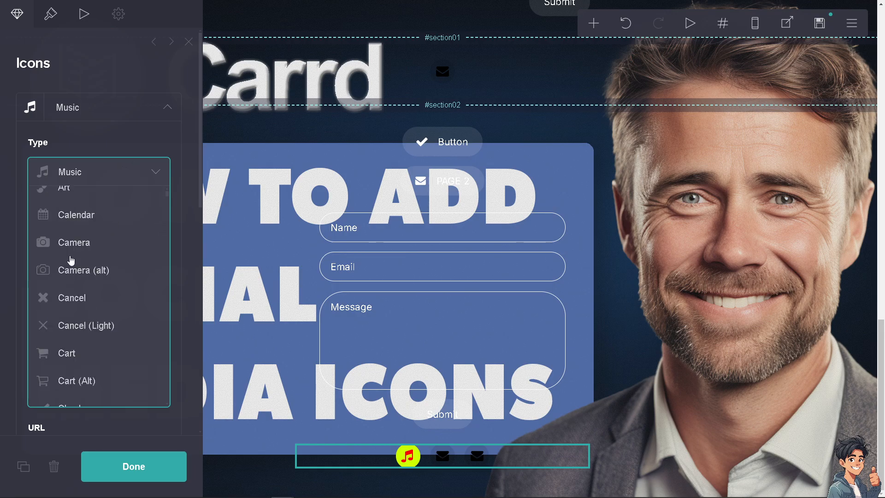
scroll(83, 277, "down", 2)
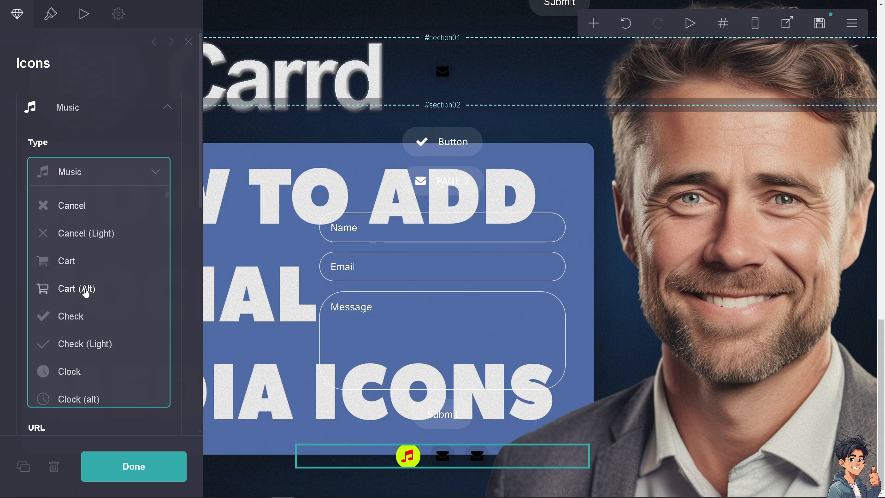
scroll(83, 290, "down", 2)
scroll(73, 328, "down", 3)
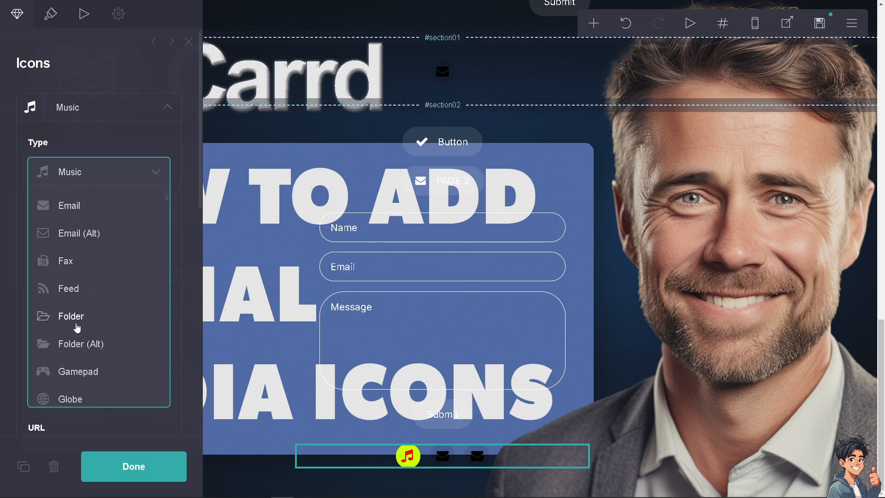
scroll(65, 310, "down", 2)
scroll(65, 322, "down", 5)
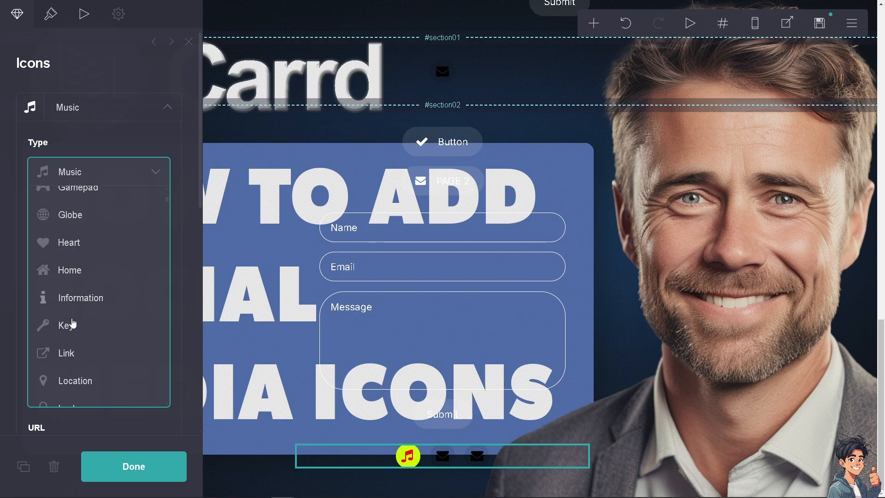
scroll(62, 329, "down", 3)
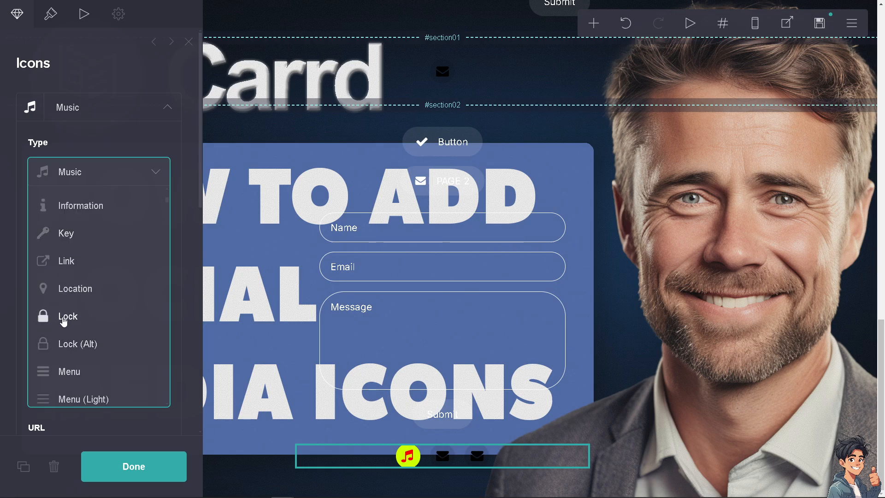
left_click(63, 317)
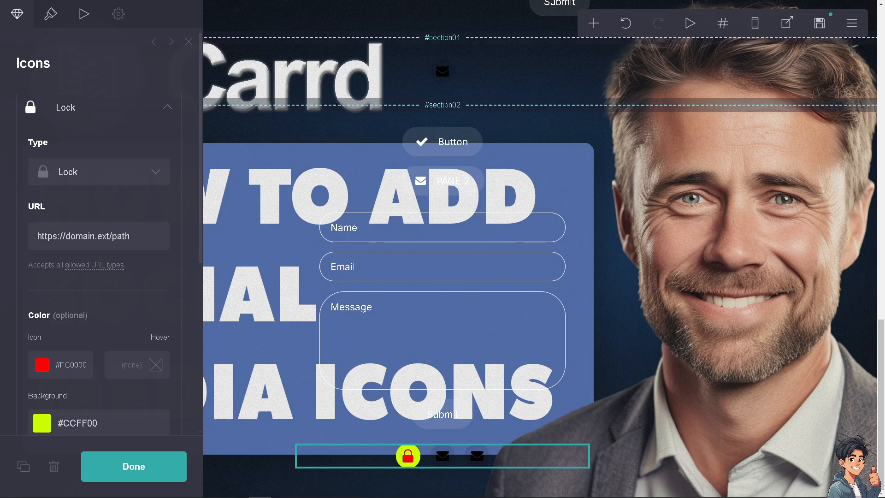
View the Lock icon's type choices again and collapse that icon's settings to show the list of icons.
left_click(155, 181)
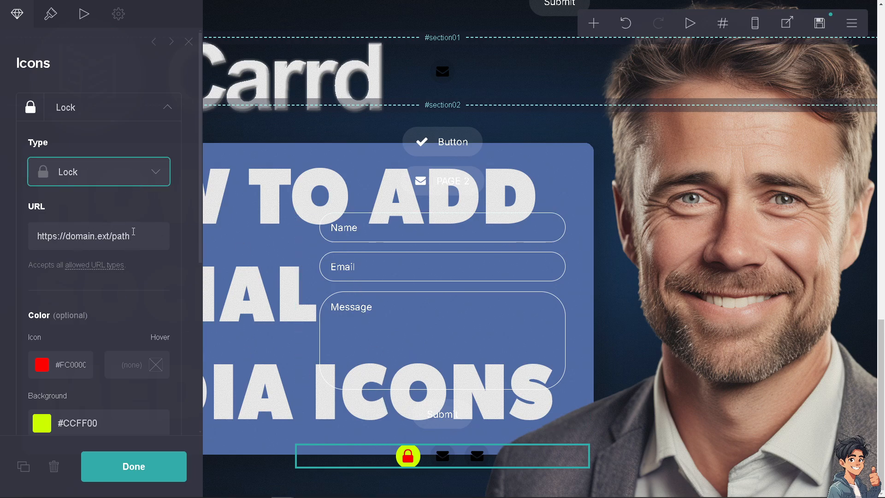
left_click(153, 183)
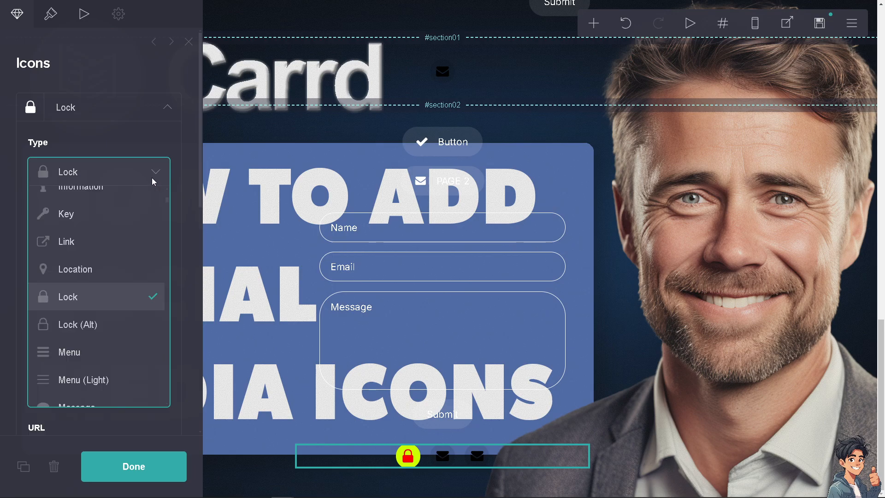
left_click(151, 123)
left_click(154, 115)
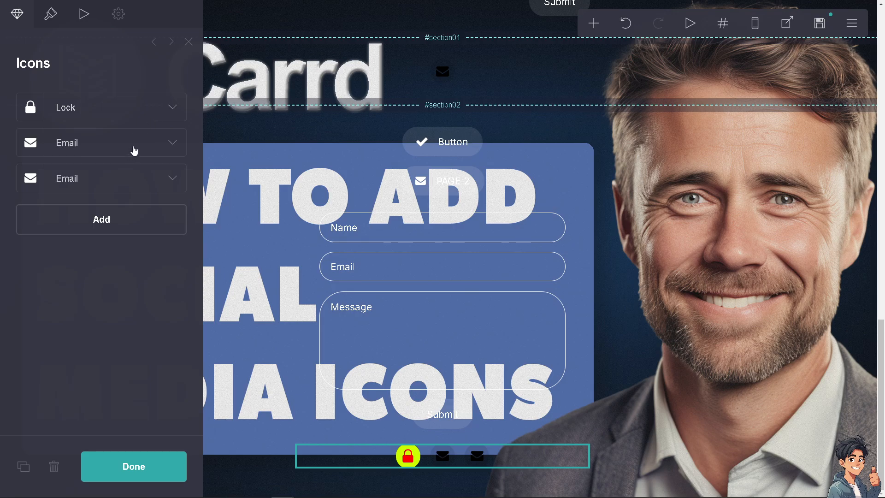